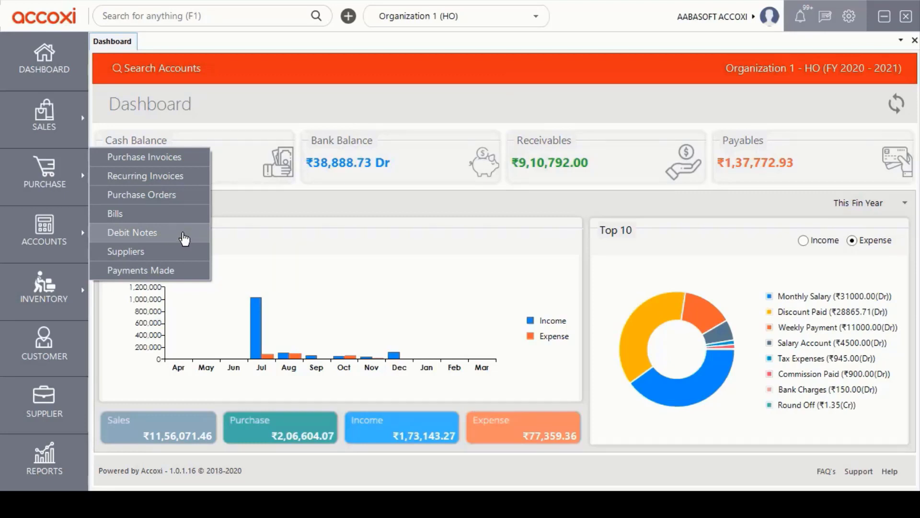
Step: Open the list of purchase debit notes and bring its balance column into view
left_click(184, 238)
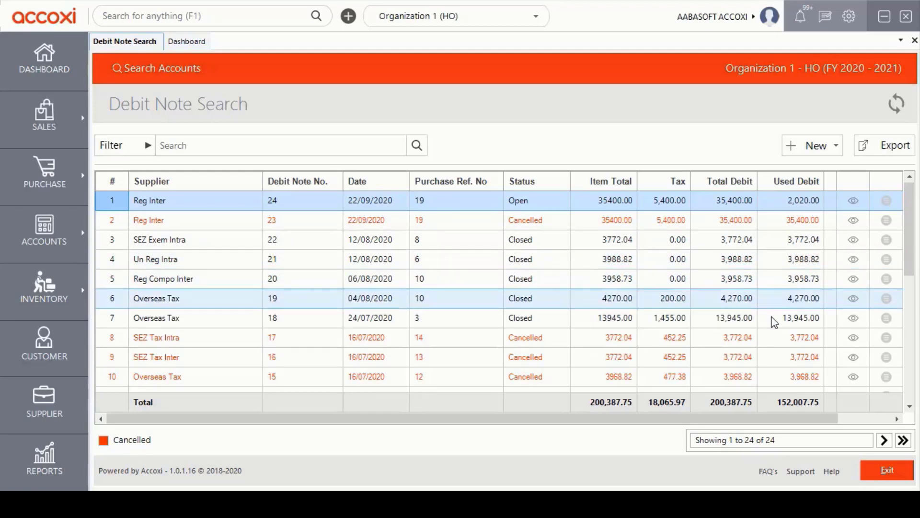
left_click_drag(758, 415, 807, 408)
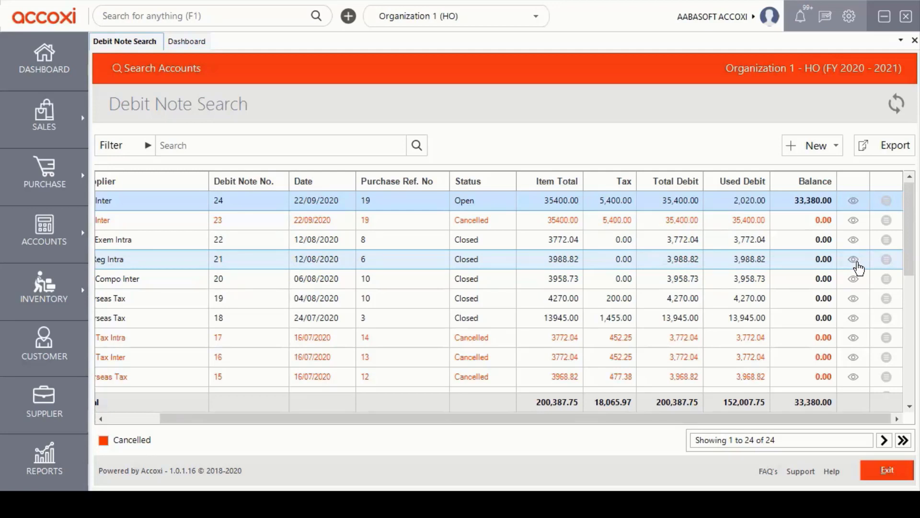
Step: Look at the actions available for debit note 21 in the list, without running any of them
left_click(886, 262)
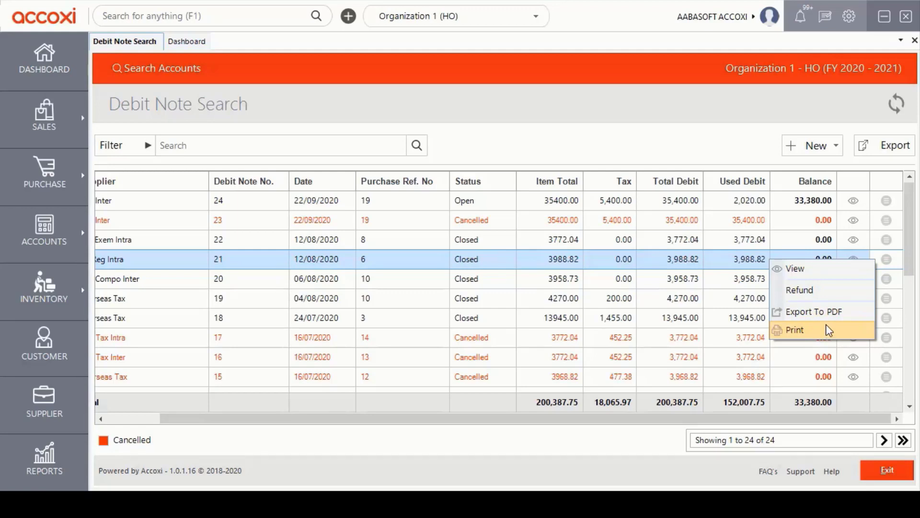
left_click(885, 266)
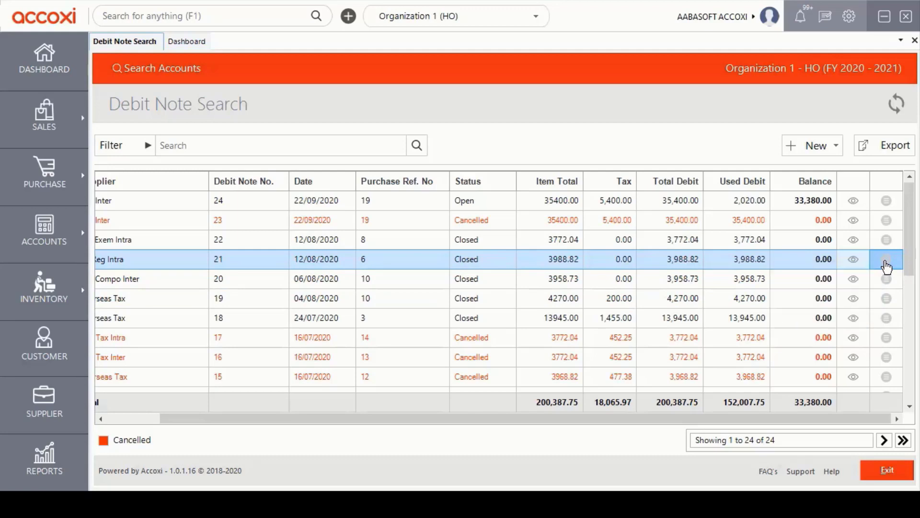
left_click(885, 266)
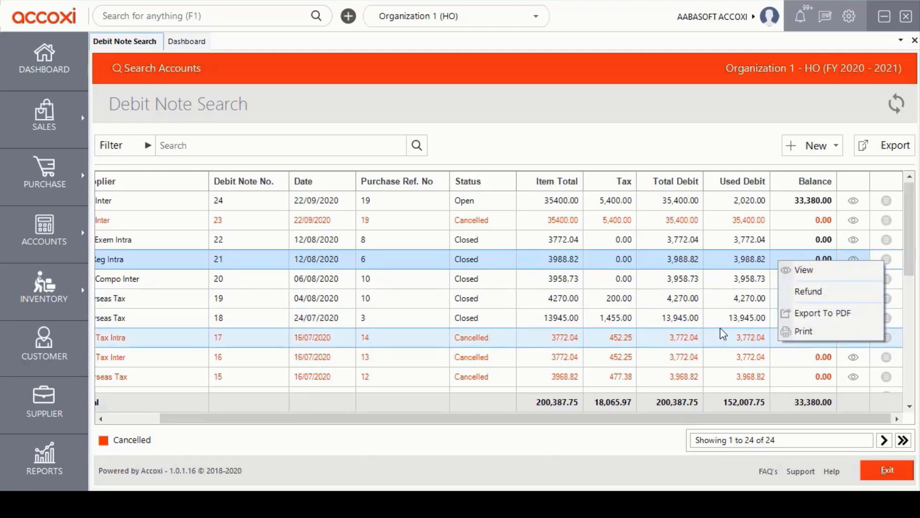
left_click(660, 434)
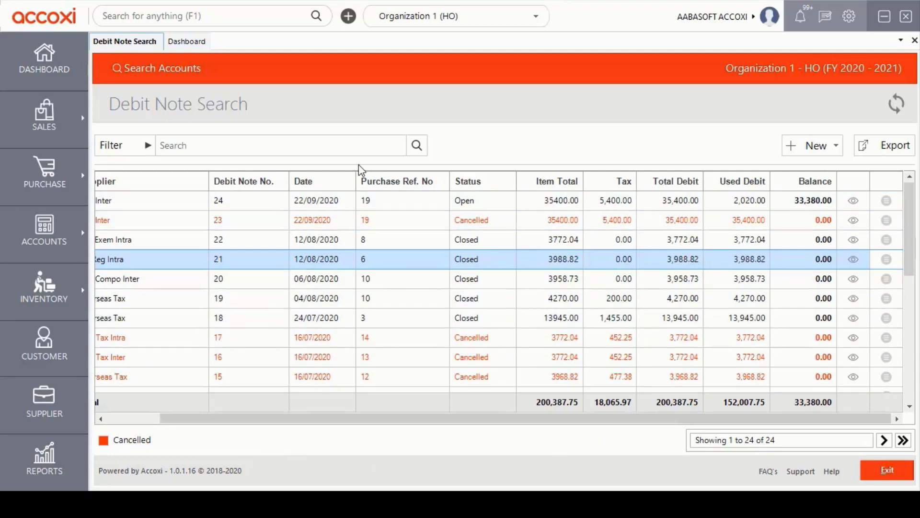
Step: Review the debit note list's filter options, including the invoice, party and status choices, close them and go to the search field
left_click(138, 150)
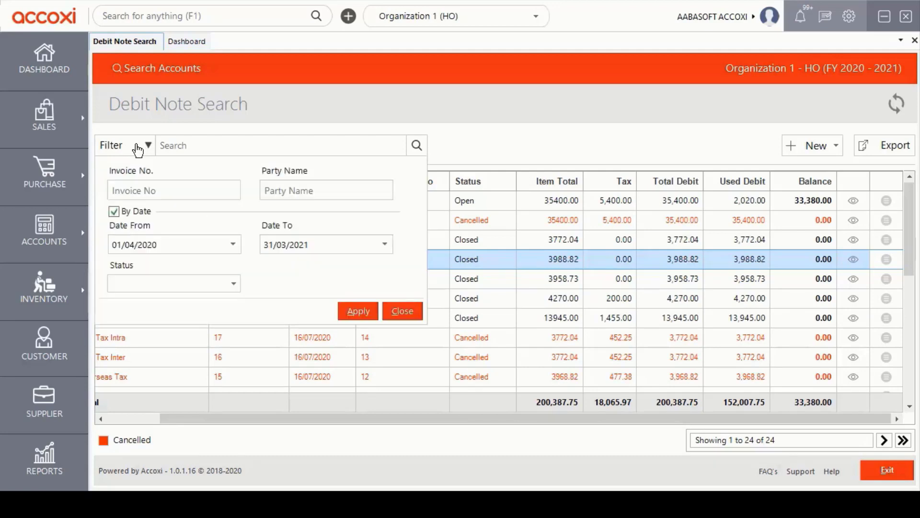
left_click(137, 189)
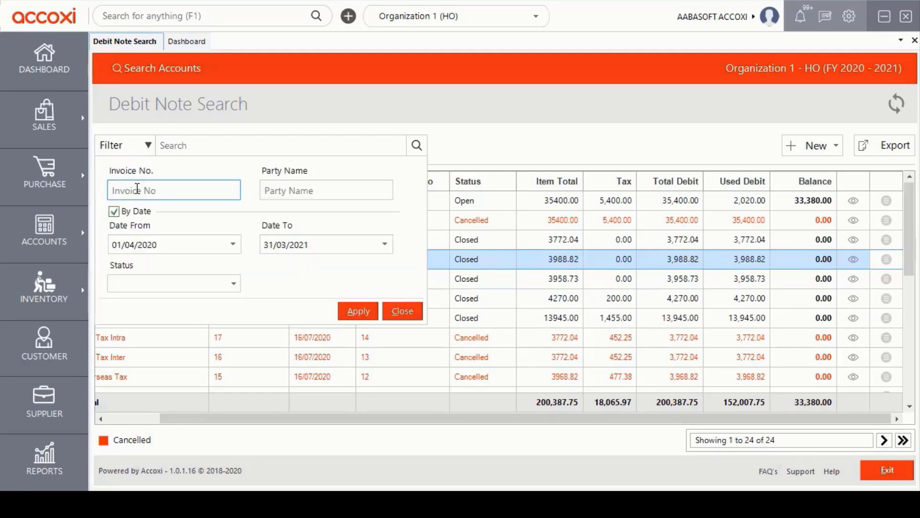
left_click(279, 192)
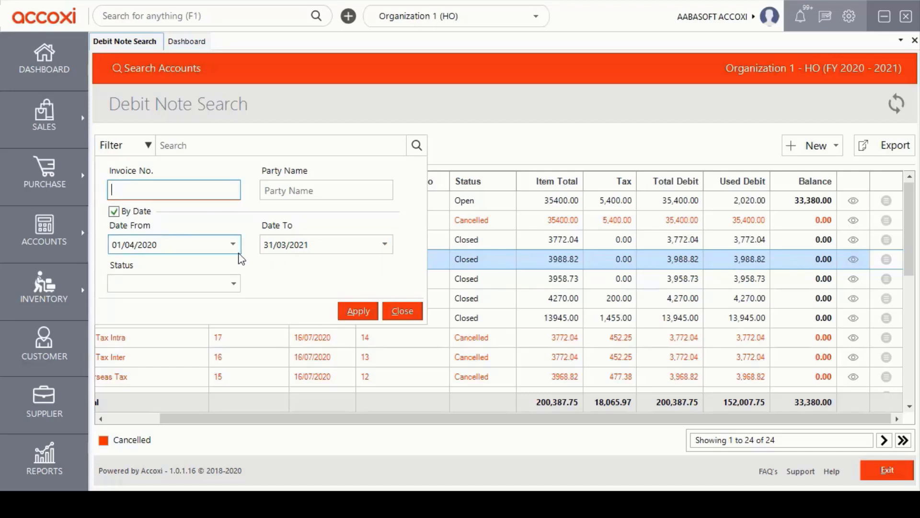
left_click(233, 284)
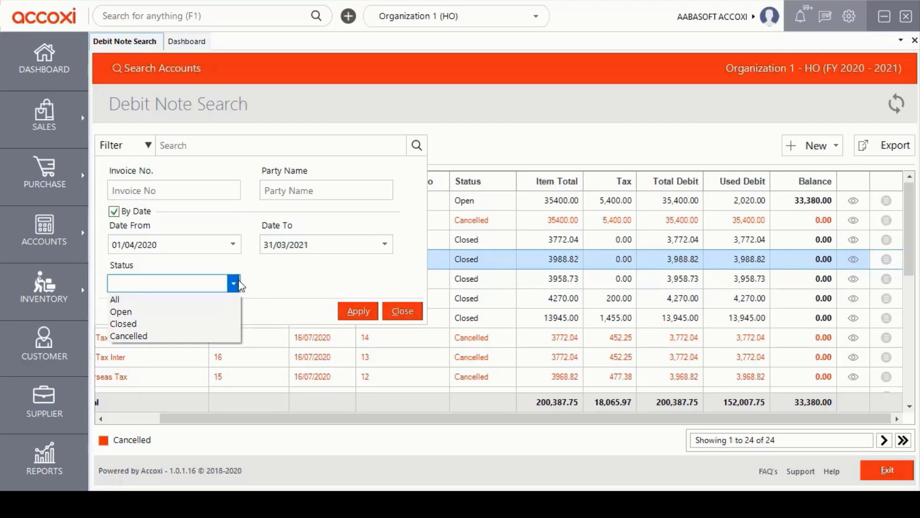
left_click(260, 283)
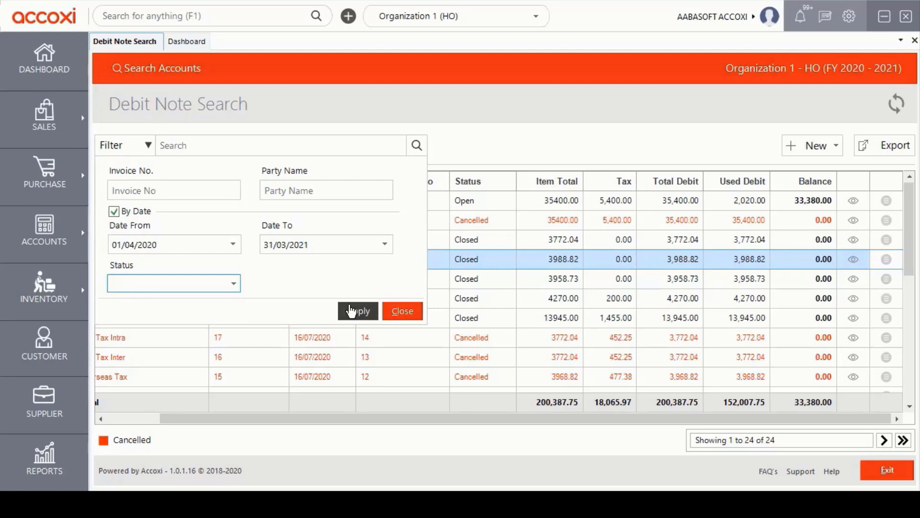
left_click(149, 146)
left_click(193, 154)
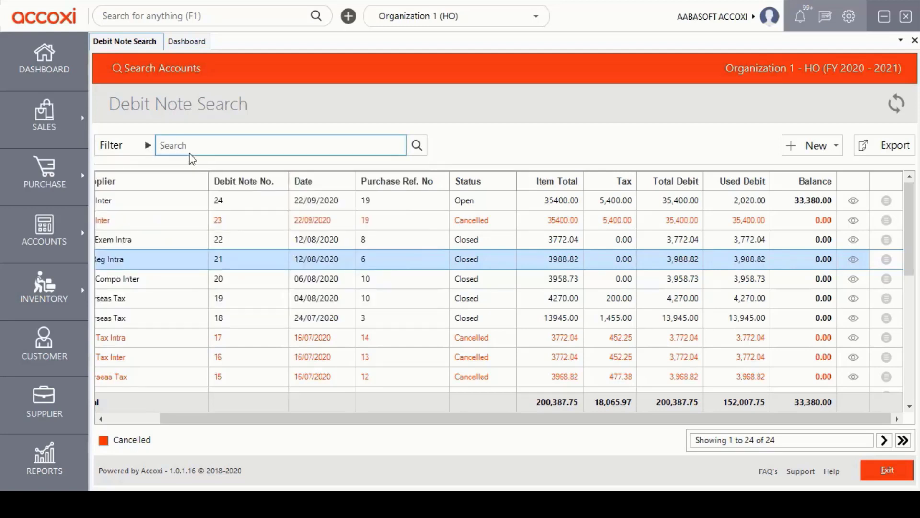
left_click(204, 148)
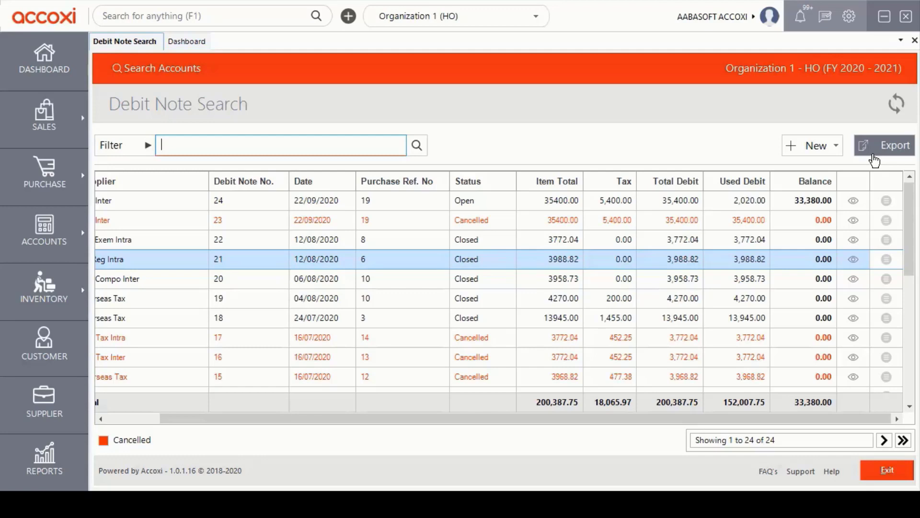
Step: Create a new debit note against a purchase and check its date calendar without changing the date
left_click(831, 155)
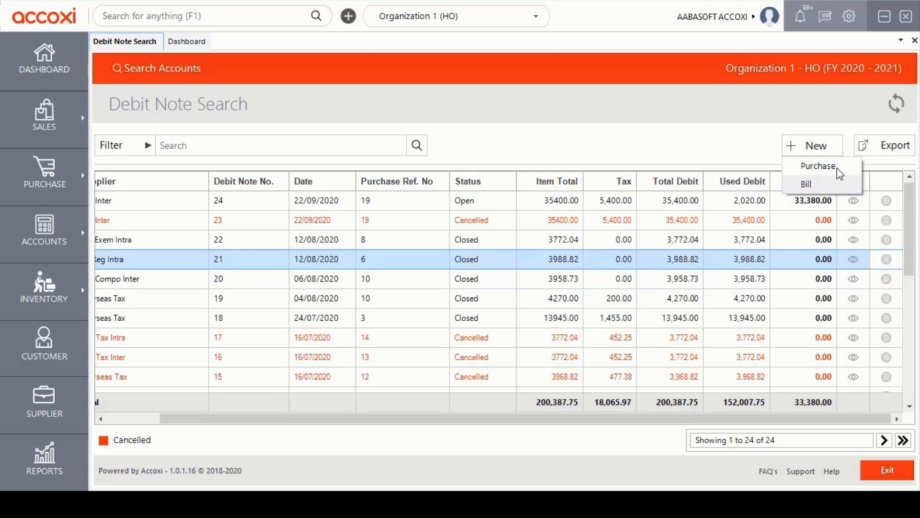
left_click(837, 168)
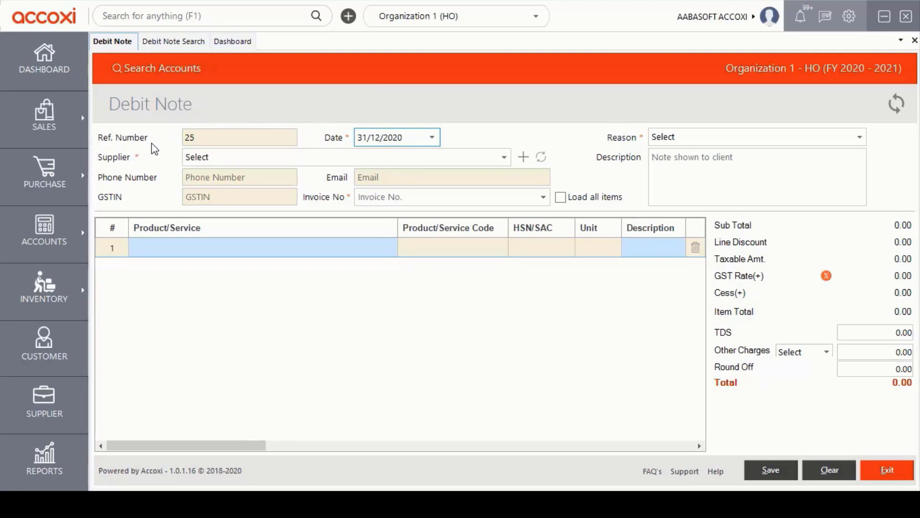
left_click(190, 139)
left_click(433, 139)
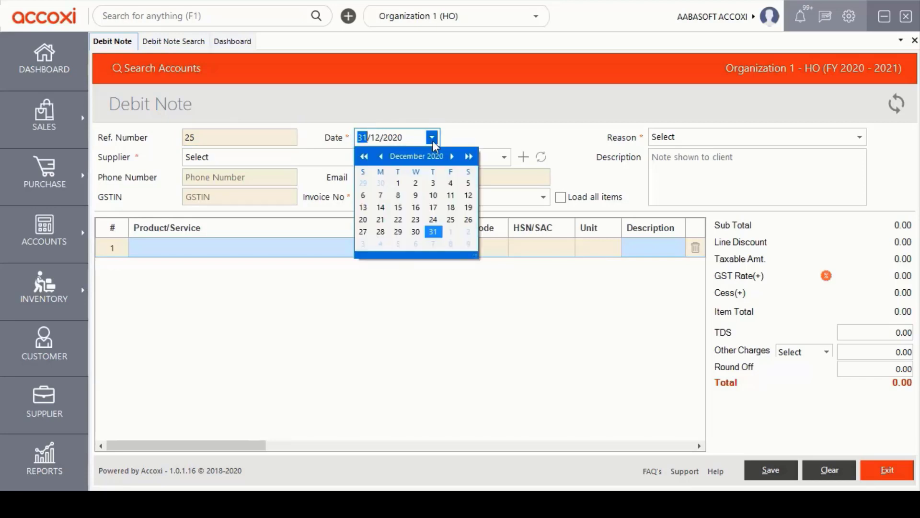
left_click(433, 139)
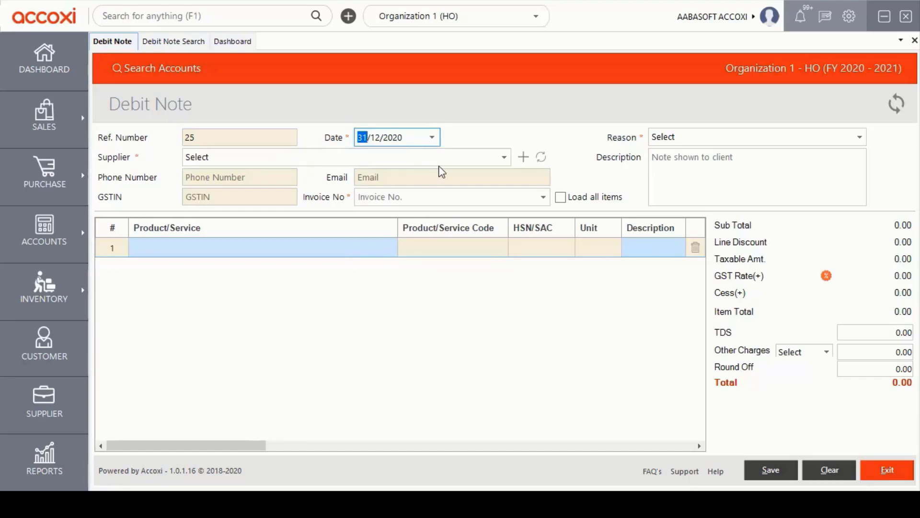
Step: Choose Reg Compo Intra as the supplier of the debit note
left_click(501, 160)
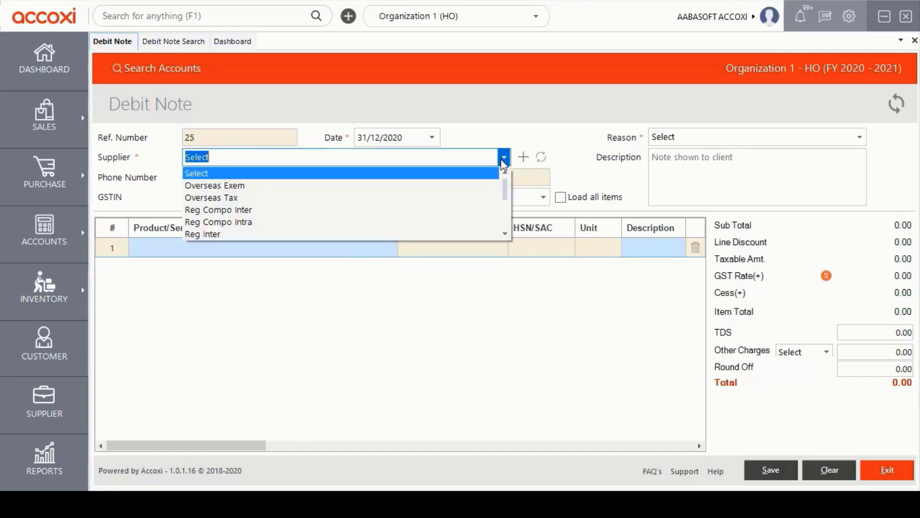
left_click_drag(504, 187, 507, 200)
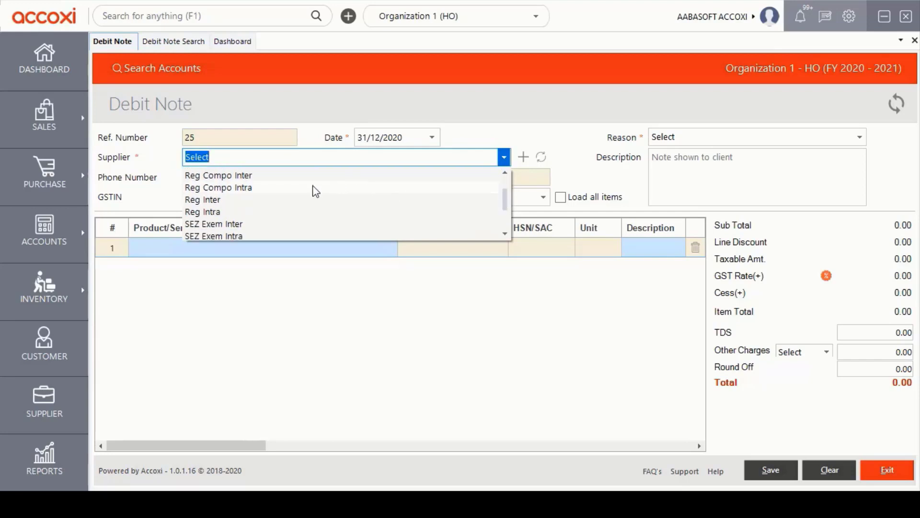
left_click(504, 157)
left_click(504, 158)
scroll(355, 199, "down", 1)
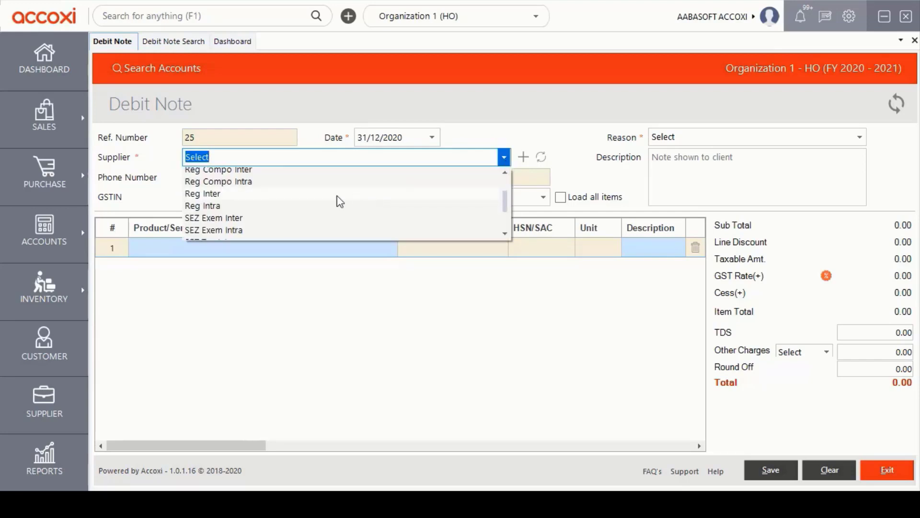
left_click(290, 184)
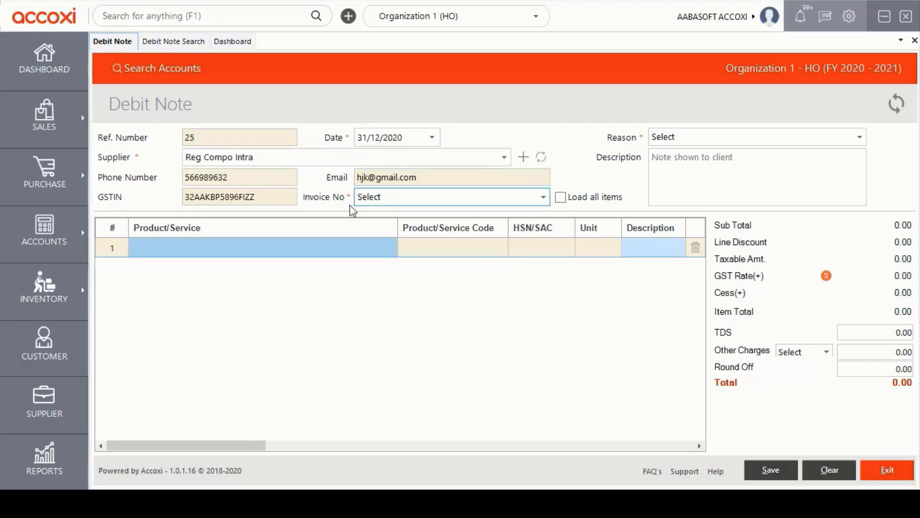
Step: Select purchase invoice 9 for the debit note and load all of its items
left_click(543, 198)
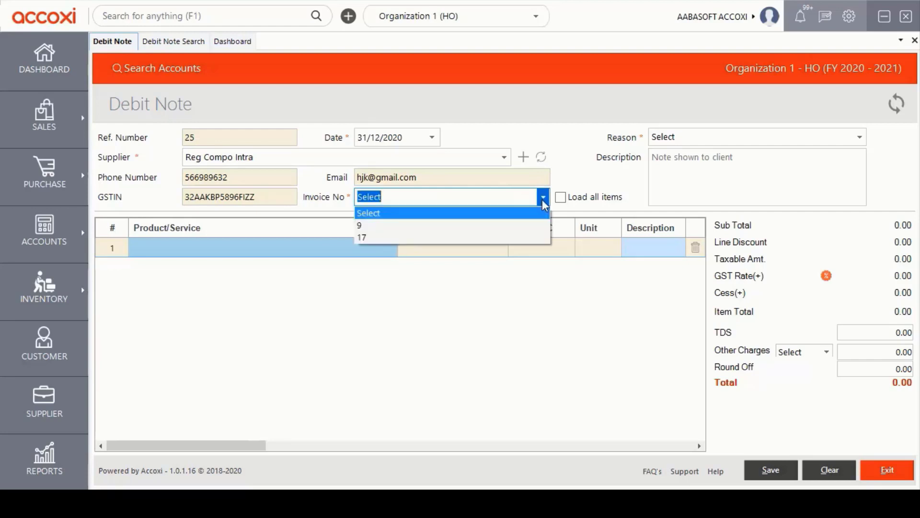
left_click(453, 224)
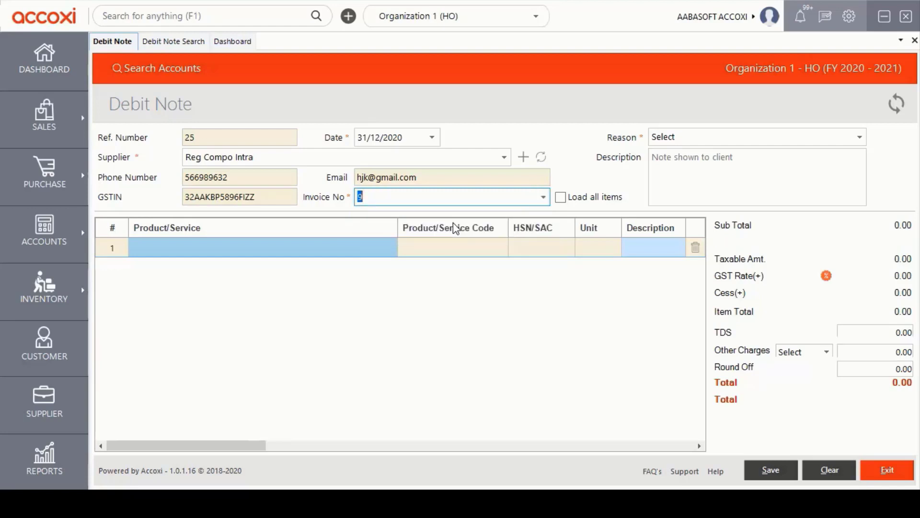
left_click(562, 201)
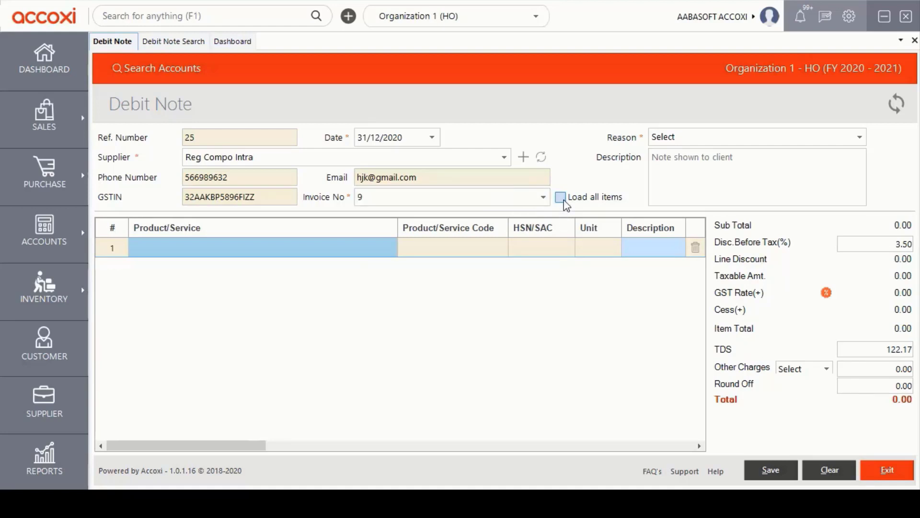
left_click(560, 197)
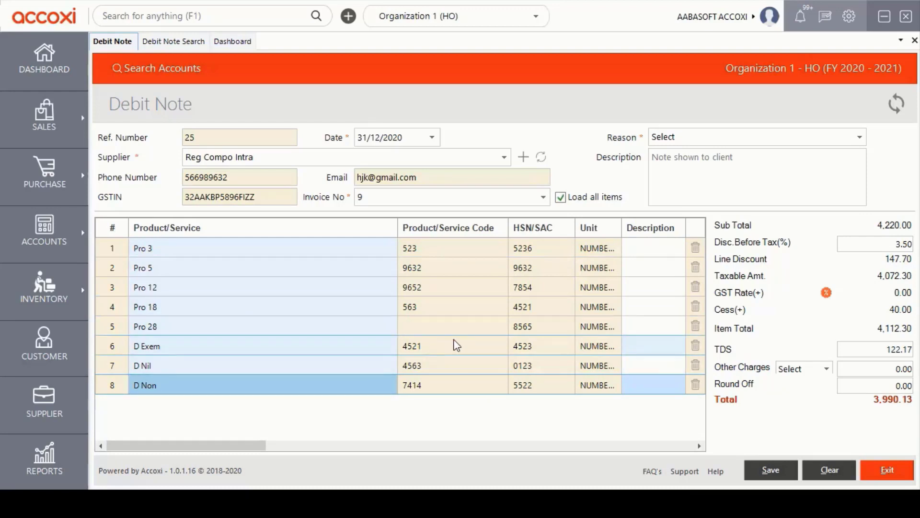
Step: Remove the D Non item from the debit note and set the D Nil quantity to 0
left_click_drag(253, 446, 246, 411)
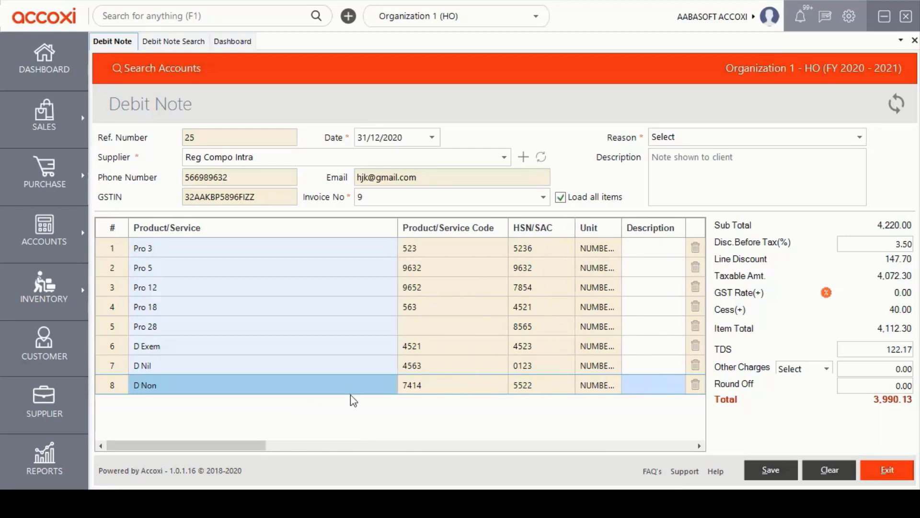
left_click(695, 385)
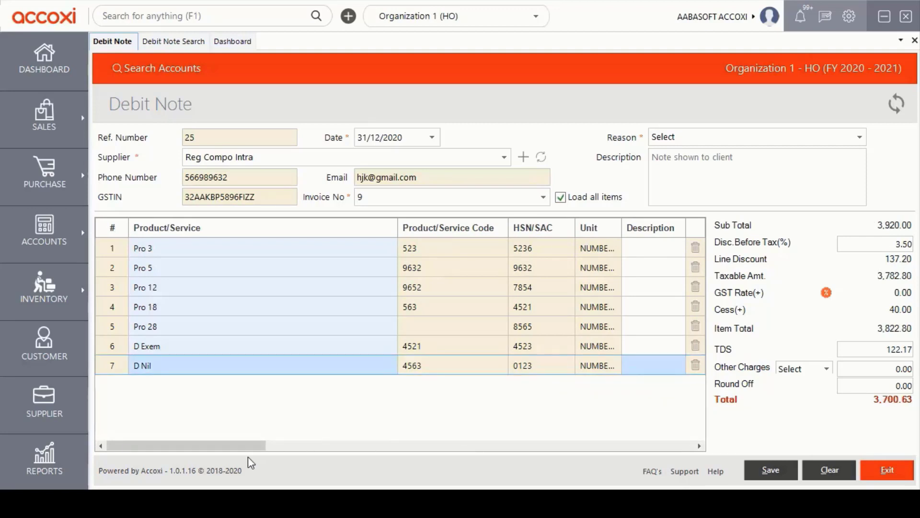
left_click_drag(243, 447, 377, 434)
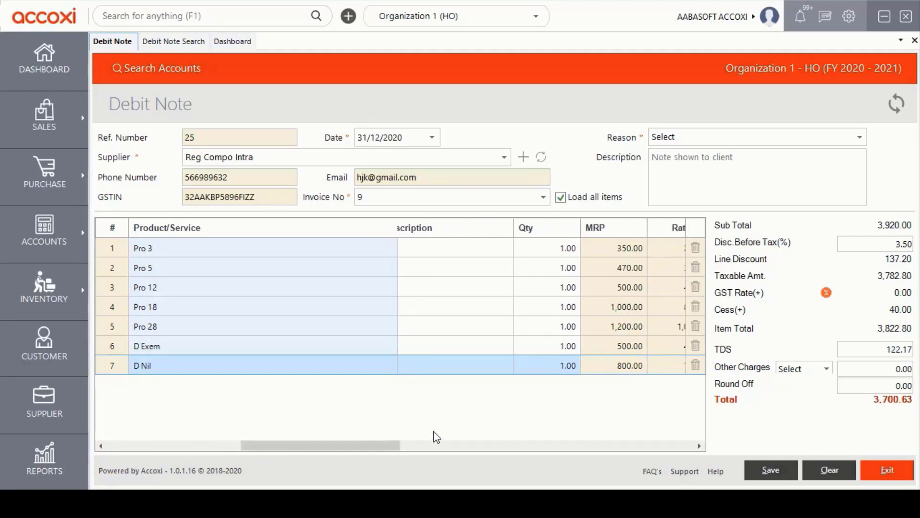
left_click(559, 369)
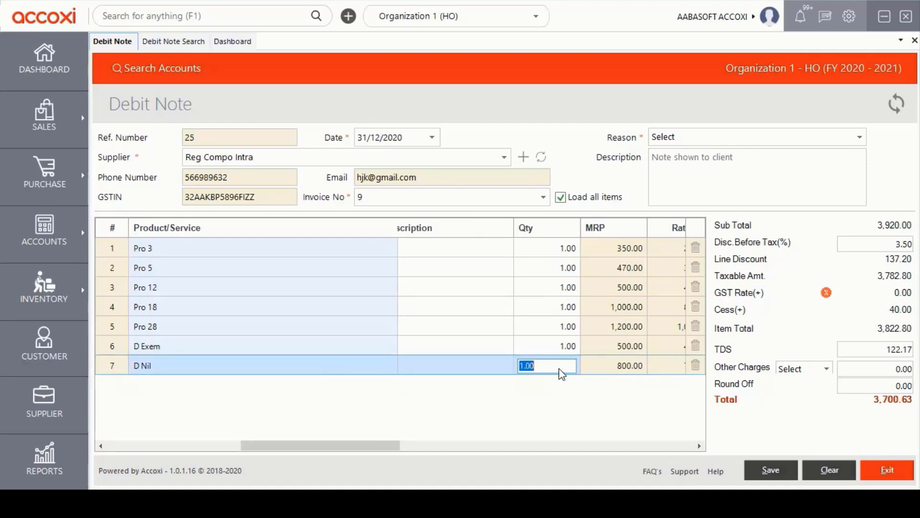
type("0")
key("Return")
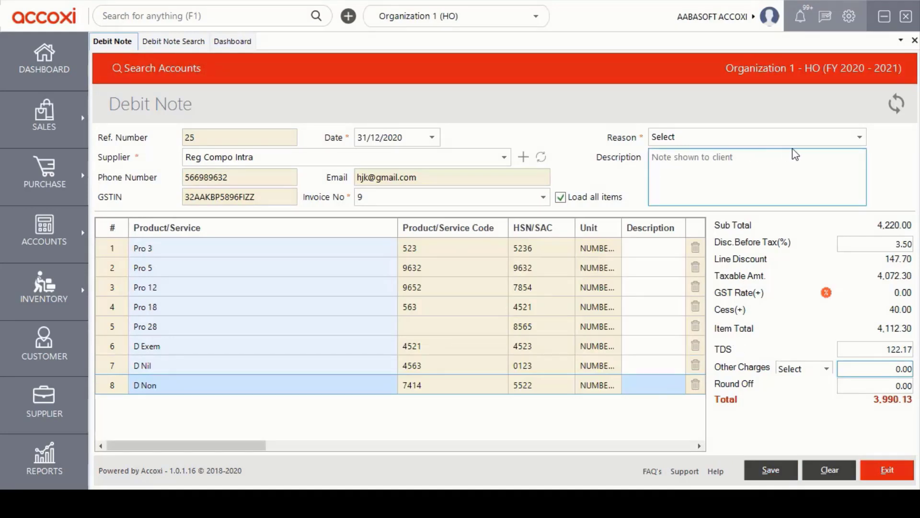
Step: Set the debit note's reason to Purchase Return and go to the description field
left_click(859, 138)
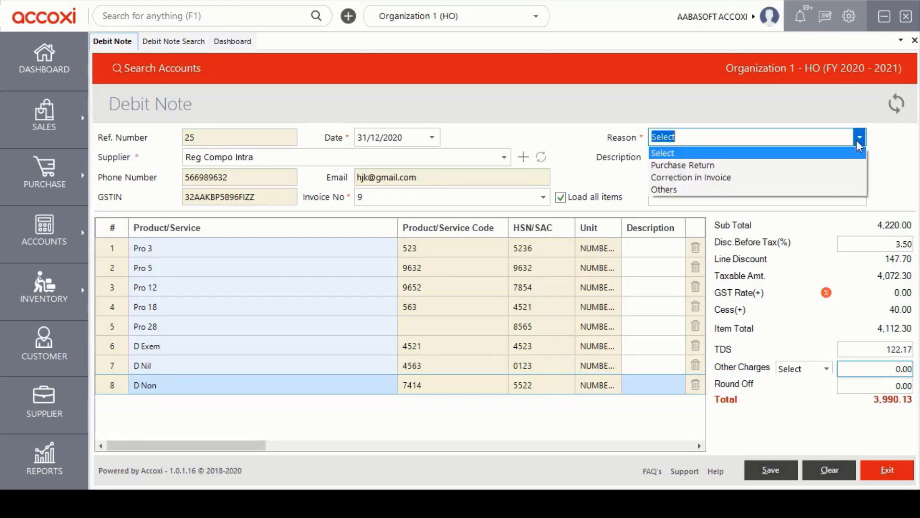
left_click(718, 166)
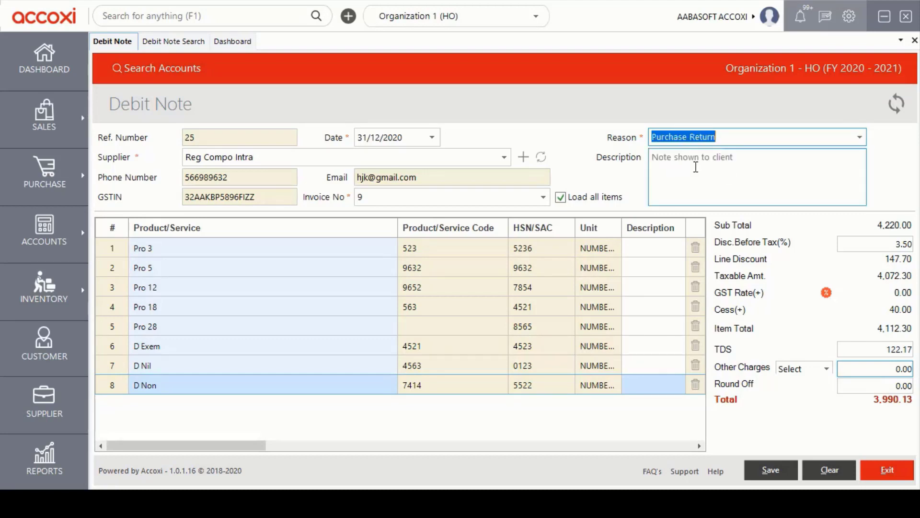
left_click(695, 167)
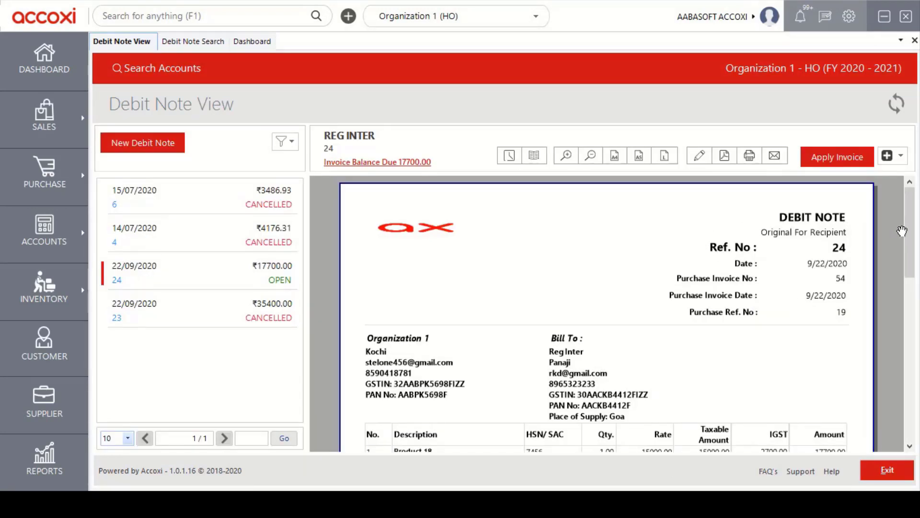
Step: Filter the debit note list beside the open debit note 24 to show all statuses
mouse_move(909, 239)
left_mouse_down()
mouse_move(893, 393)
mouse_move(907, 235)
left_mouse_up()
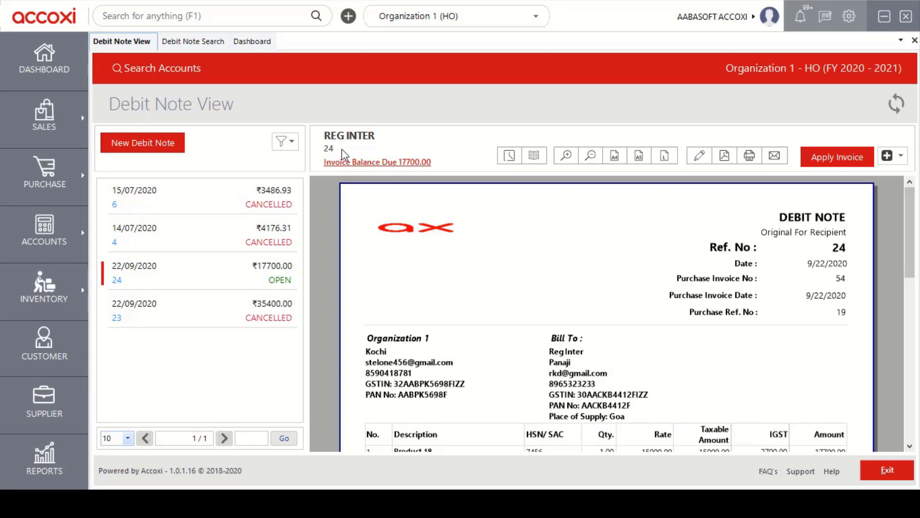
left_click(291, 149)
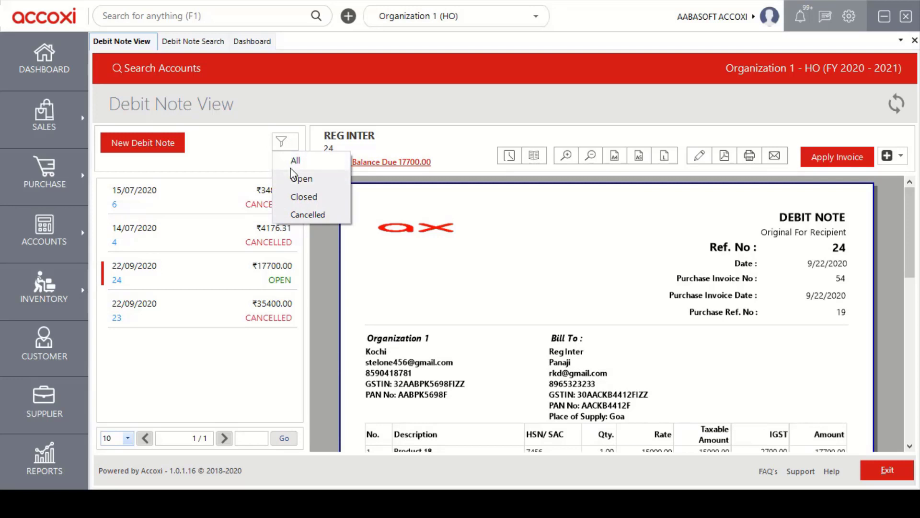
left_click(293, 162)
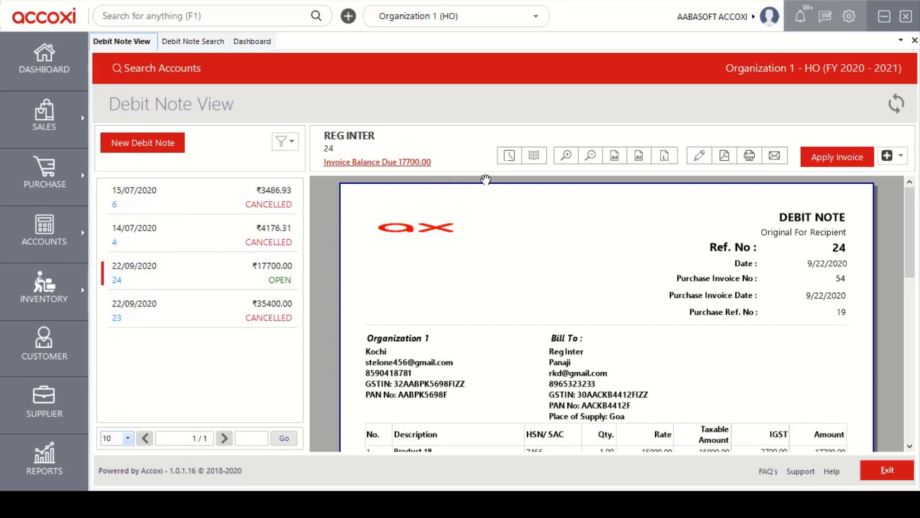
Step: Review debit note 24's history, including its comments, refunds and applied invoices, and close the history window
left_click(509, 156)
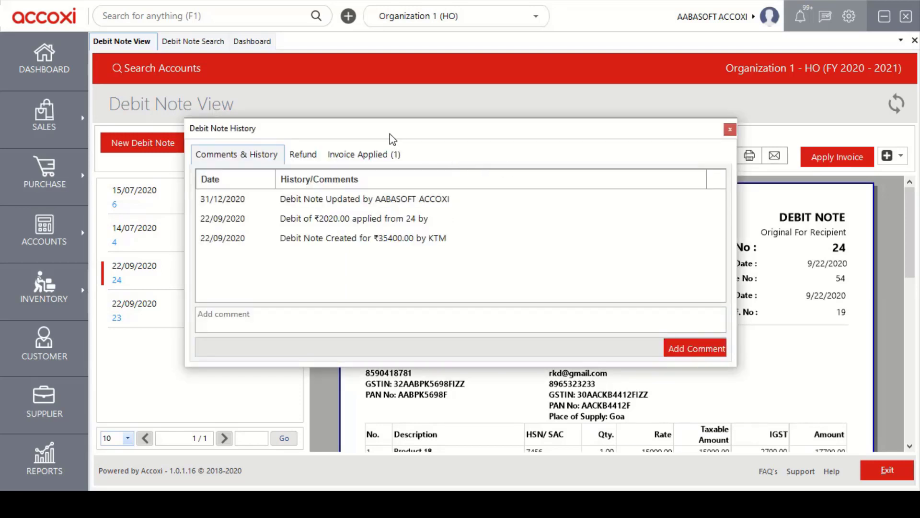
left_click_drag(388, 135, 422, 141)
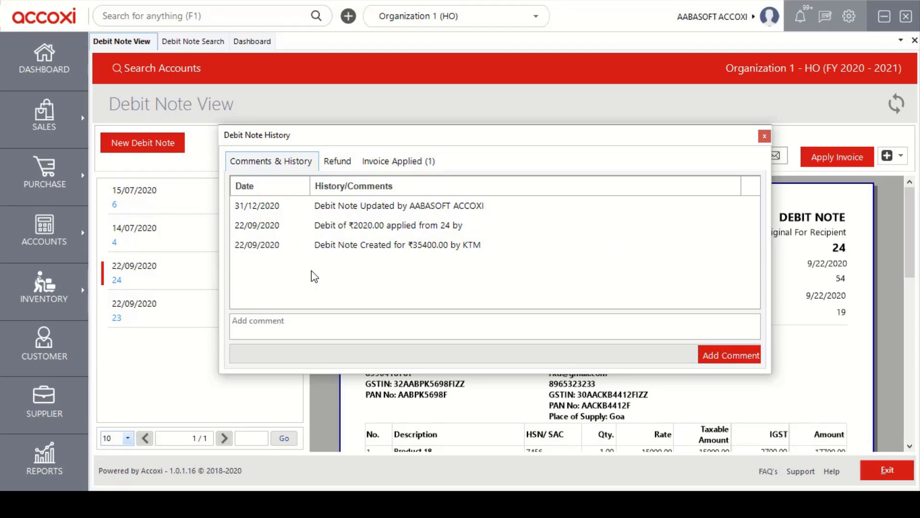
left_click(289, 326)
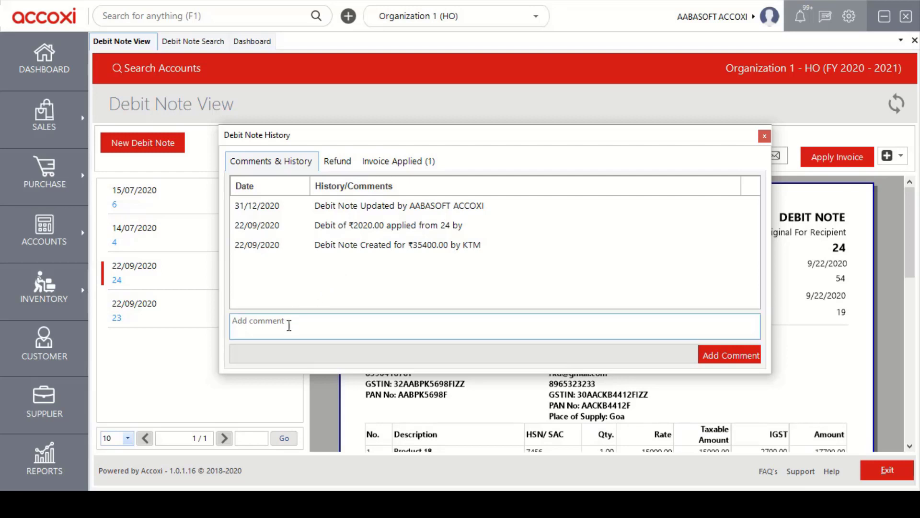
left_click(296, 168)
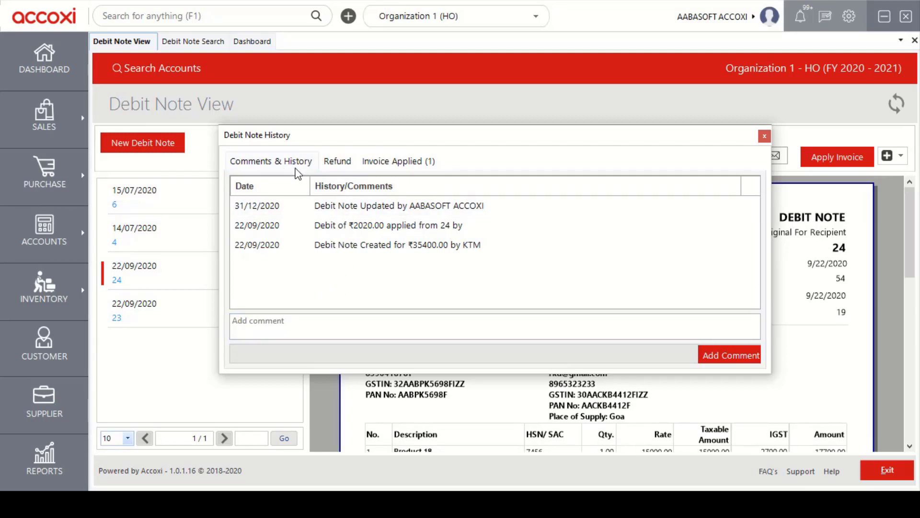
left_click(329, 166)
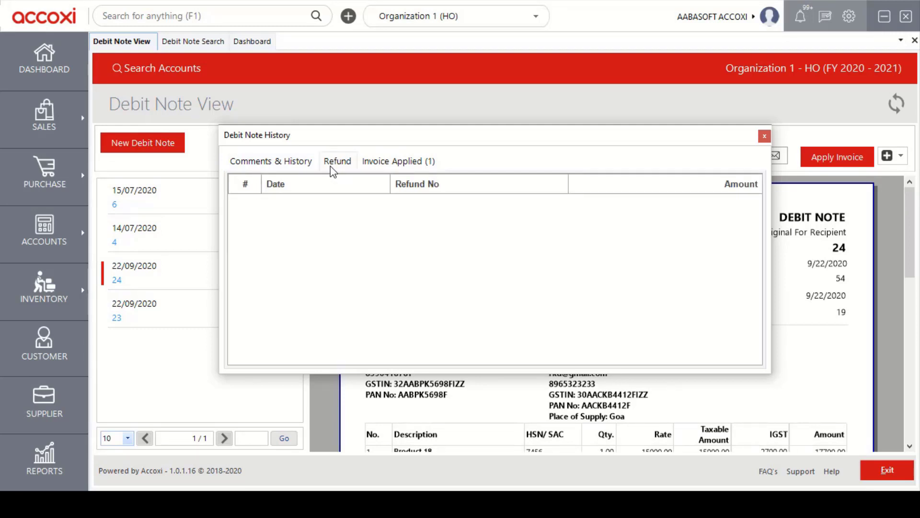
left_click(383, 163)
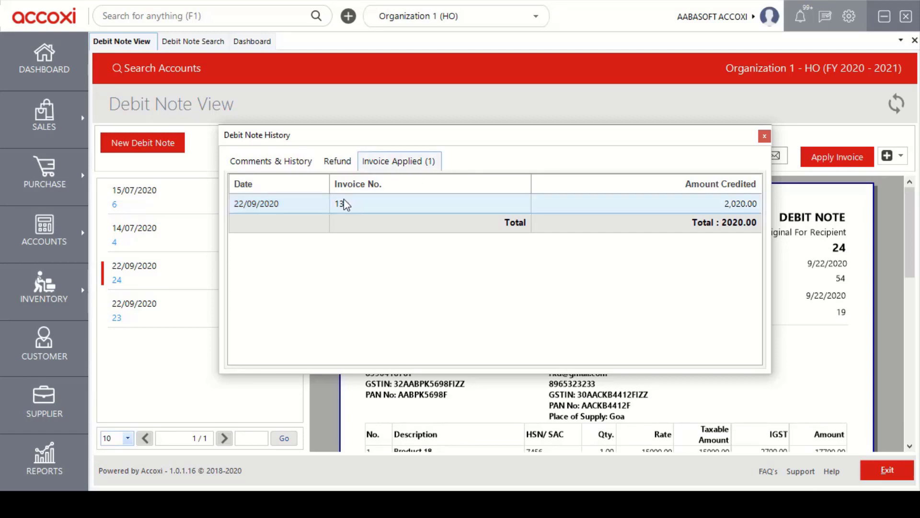
left_click(332, 211)
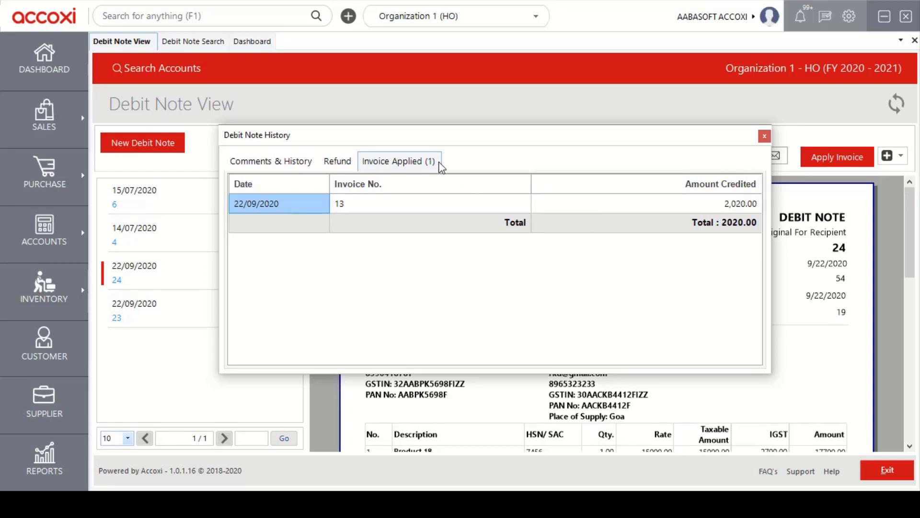
left_click(765, 137)
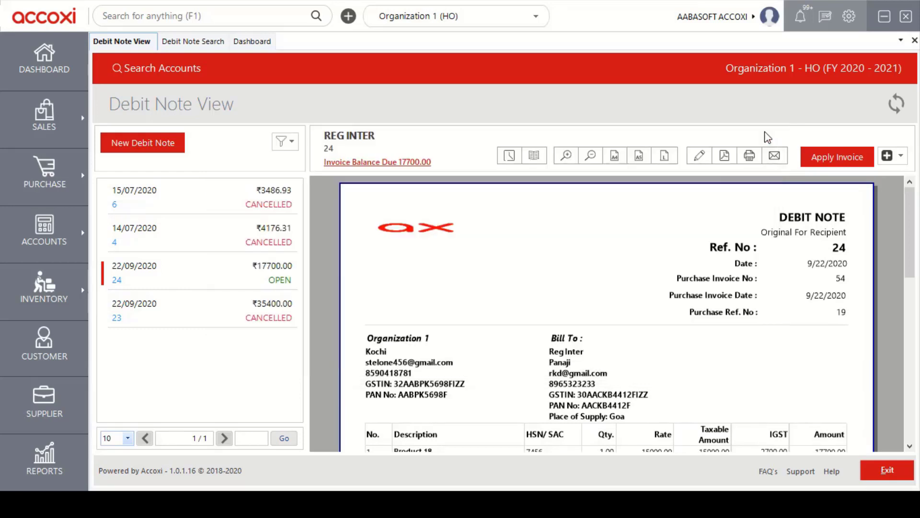
Step: View the journal entries of debit note 24 and close the journal view
left_click(537, 162)
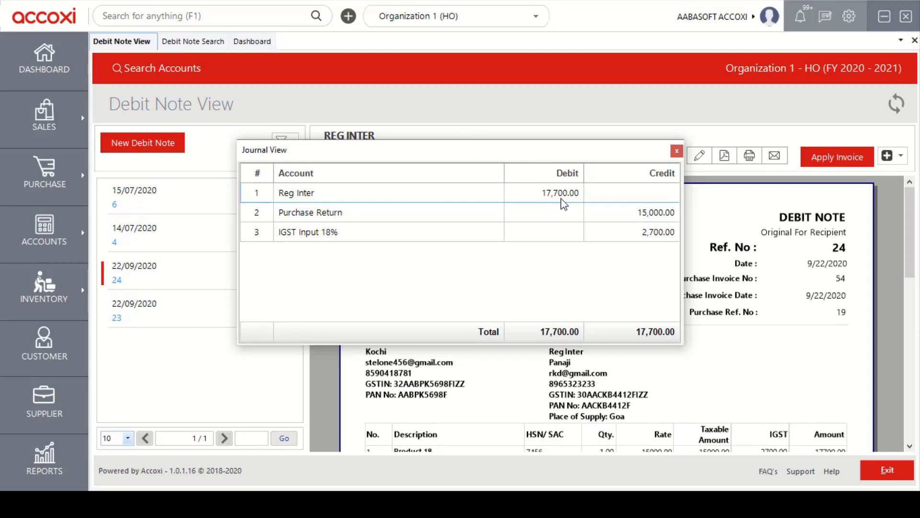
left_click(677, 152)
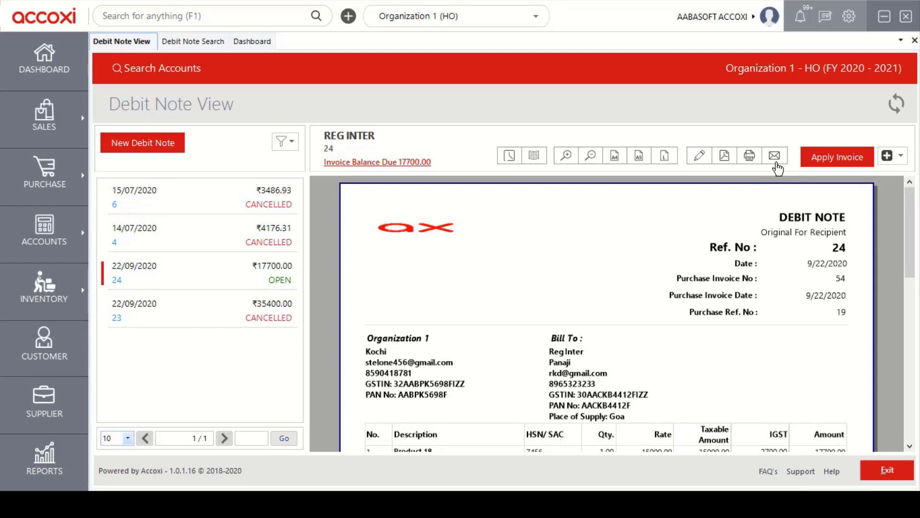
Step: Apply 2000 of debit note 24's credit to pending purchase invoice 3 and confirm the adjustment
left_click(836, 161)
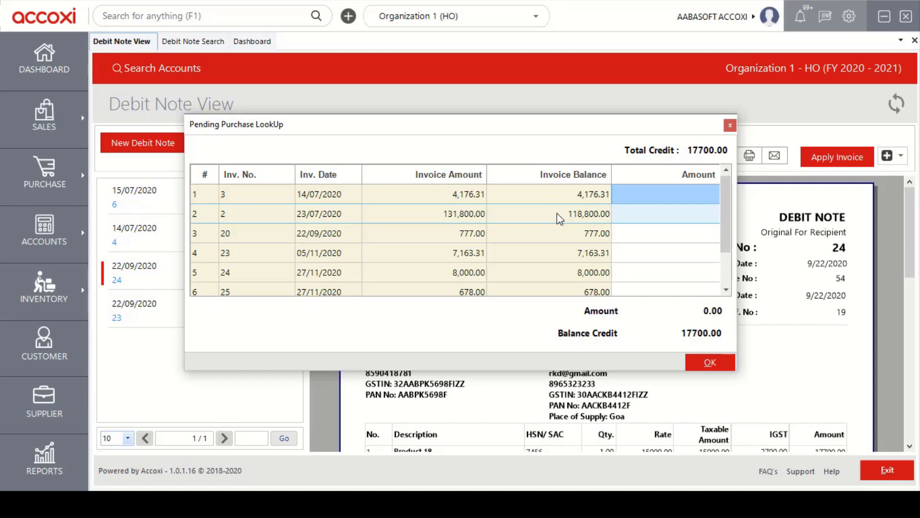
left_click(651, 204)
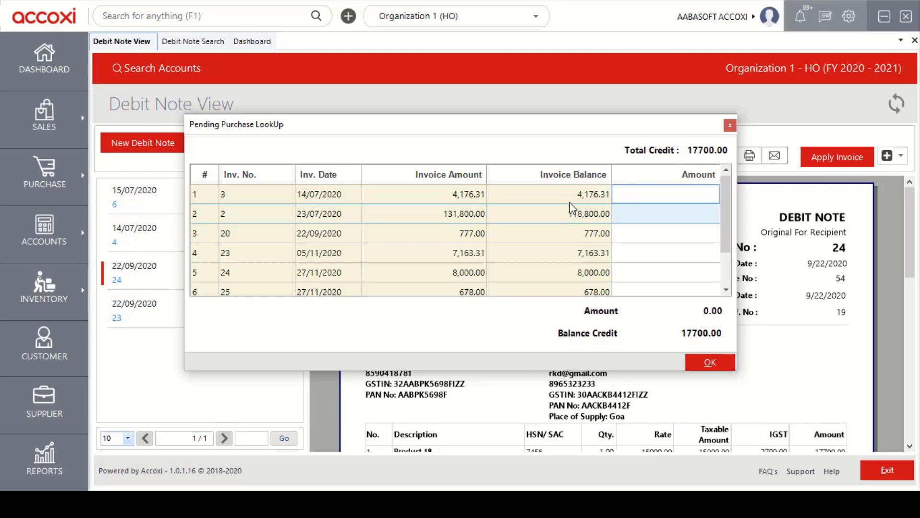
type("2000")
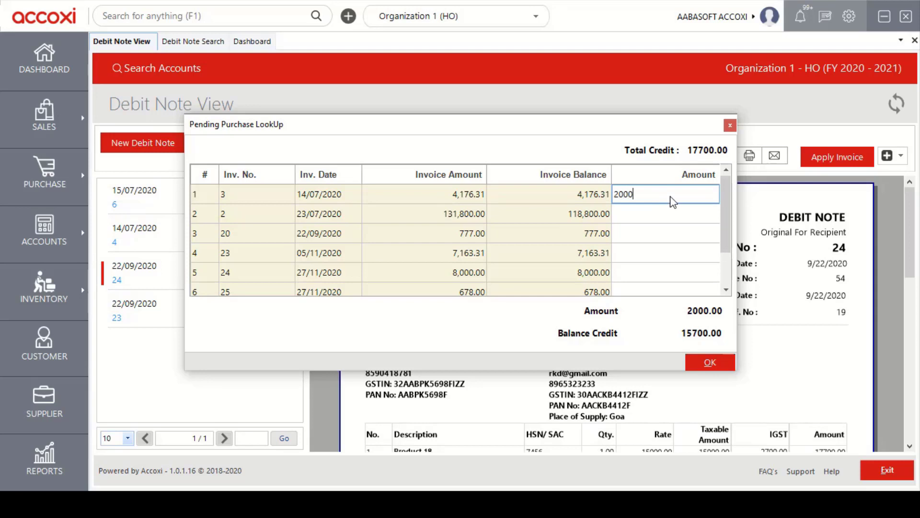
key("Tab")
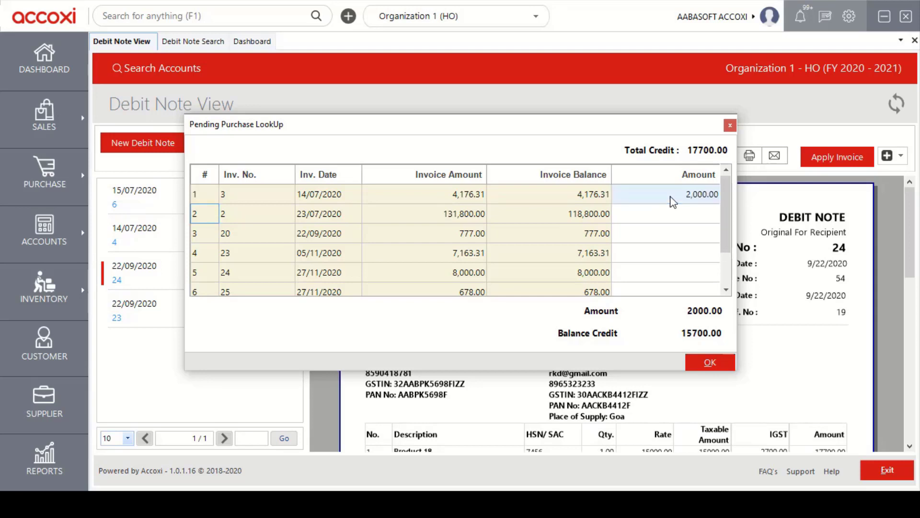
left_click(707, 362)
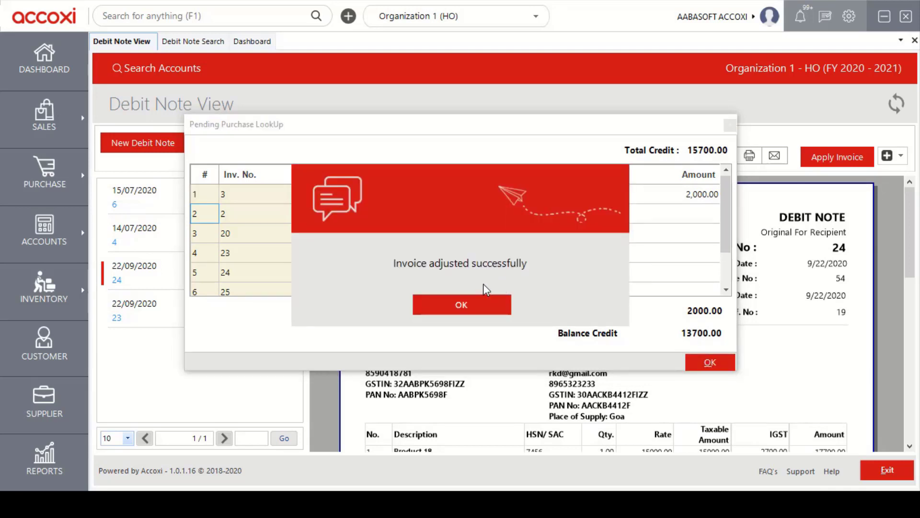
left_click(506, 310)
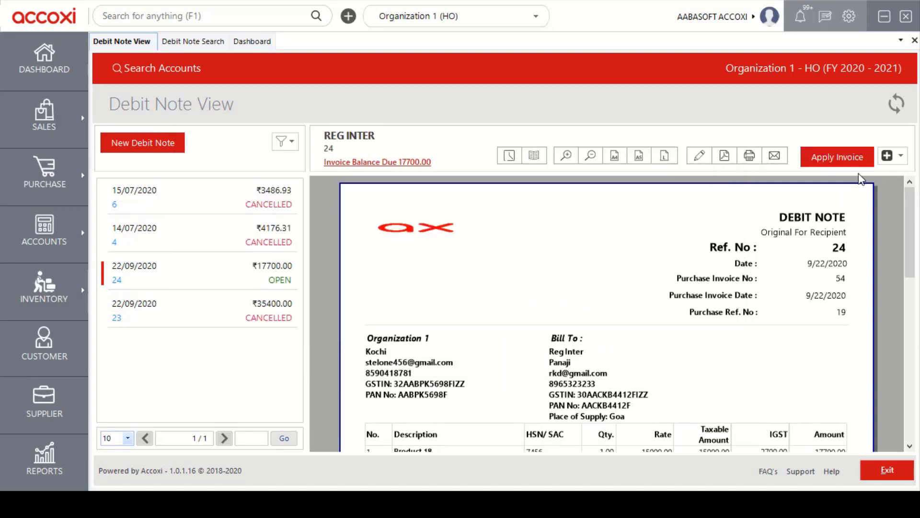
Step: Open the additional actions for debit note 24, and exit the debit note view to return to the debit note search
left_click(900, 155)
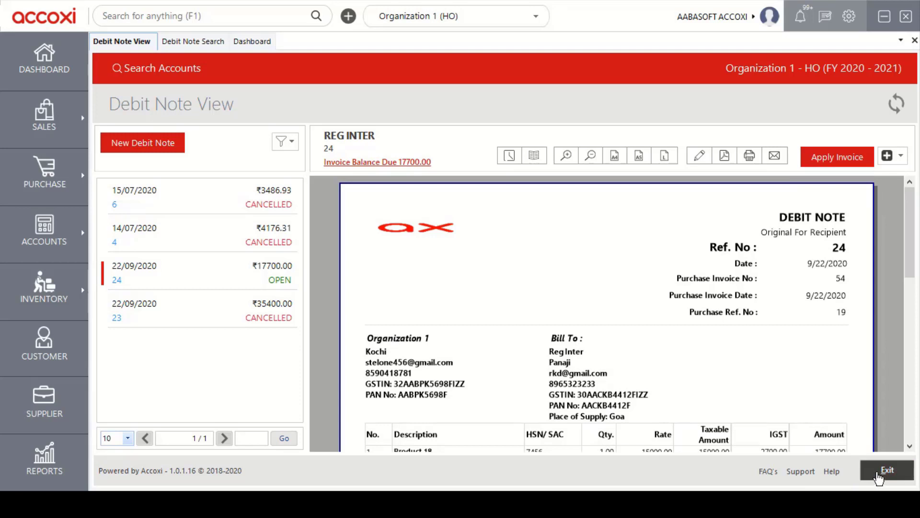
left_click(879, 476)
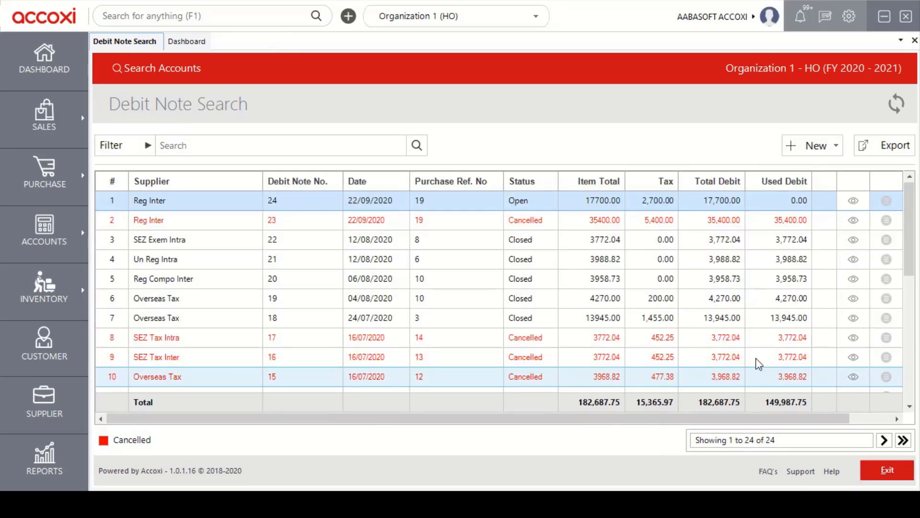